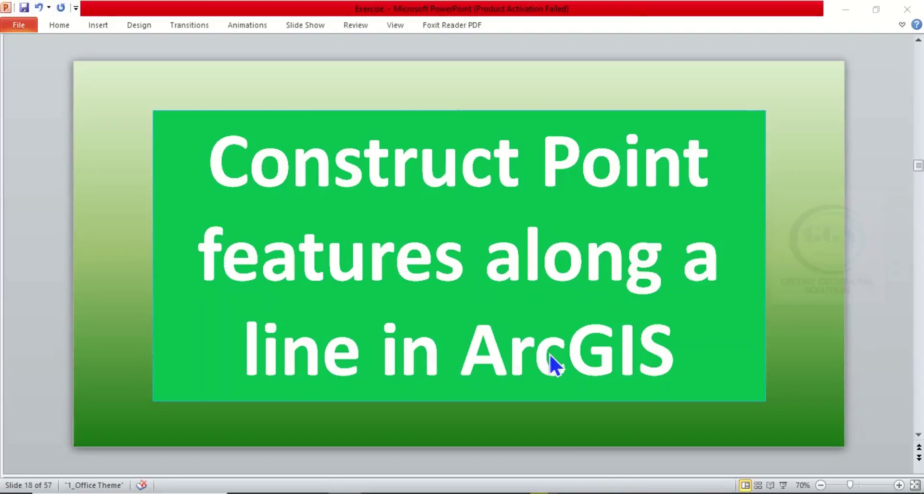
- Switch from the PowerPoint title slide to the ArcMap window showing the Okene_Ihima Road map
left_click(430, 454)
left_click(609, 452)
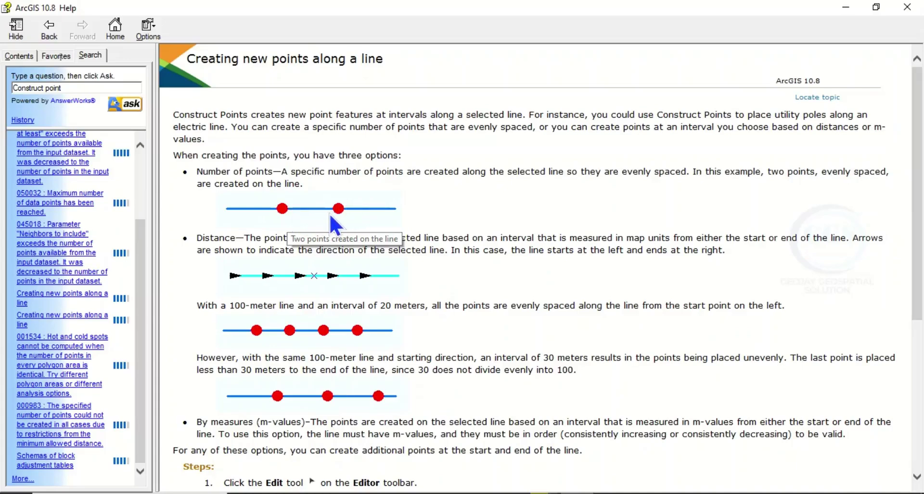
left_click(844, 8)
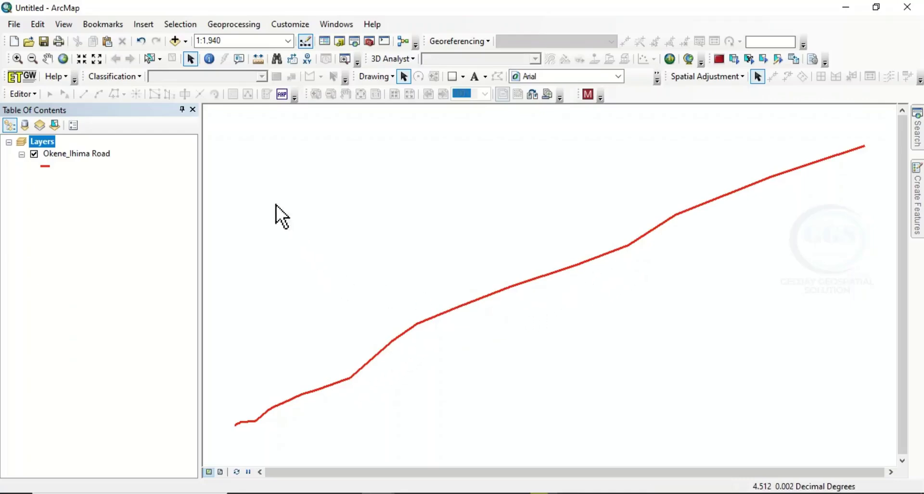
- Open the Catalog pane beside the map to browse the EXERCISE folder
key("ctrl+f")
left_click(339, 42)
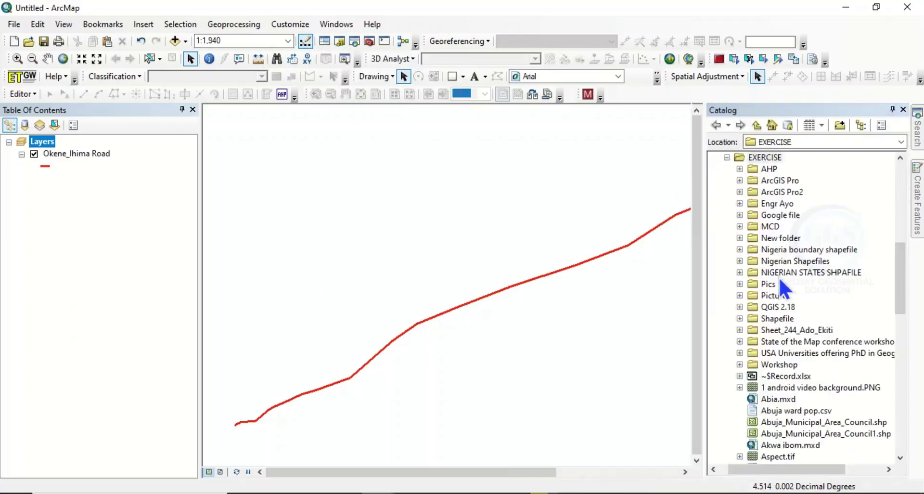
- Create a Point shapefile 'Construct_Points' in EXERCISE using WGS 1984 and add it to the map
right_click(758, 159)
mouse_move(788, 239)
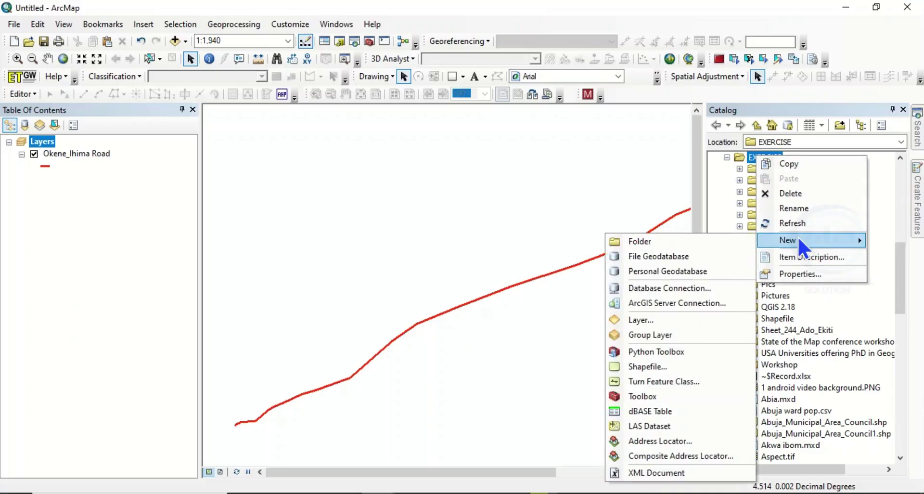
left_click(645, 368)
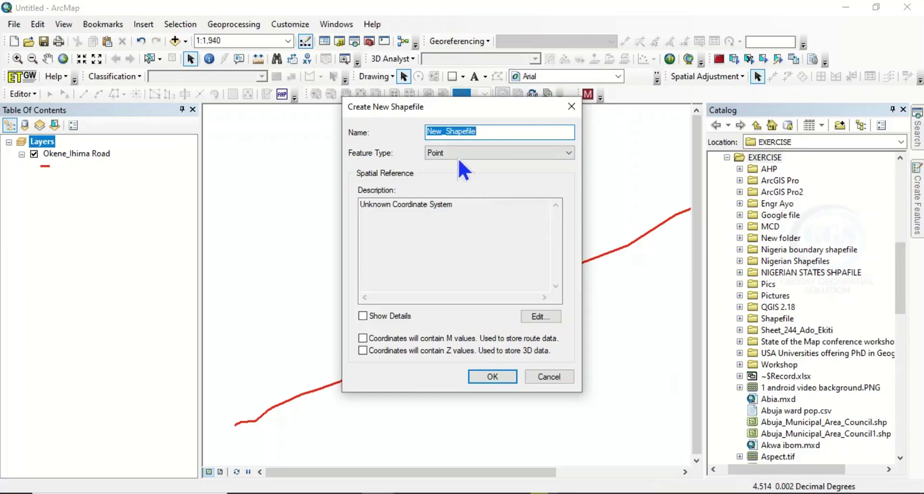
type("Construct_Points")
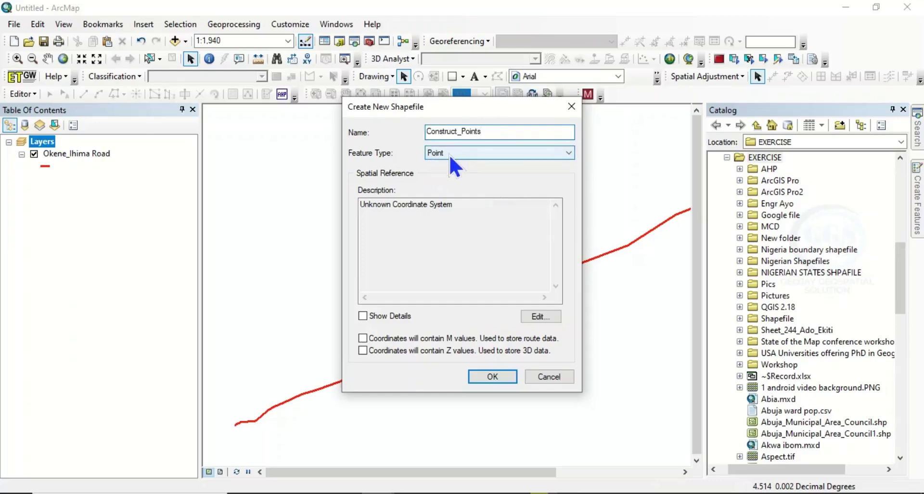
left_click(538, 316)
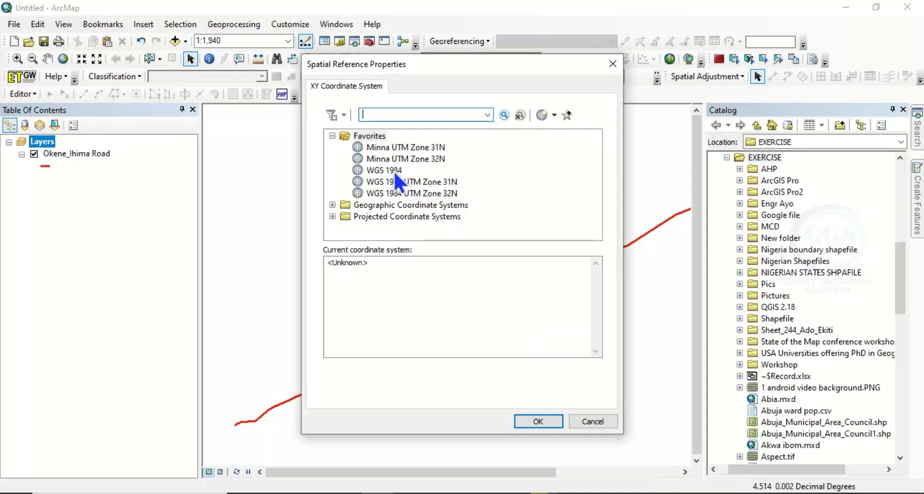
left_click(392, 171)
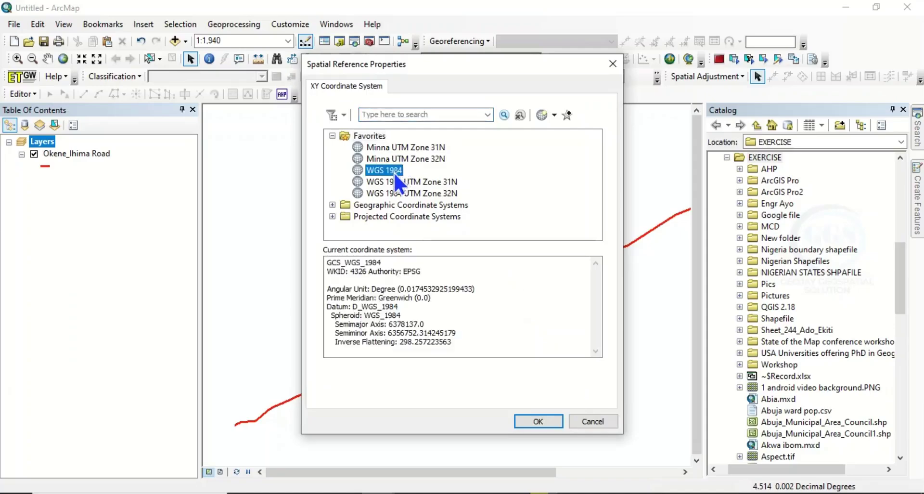
left_click(541, 423)
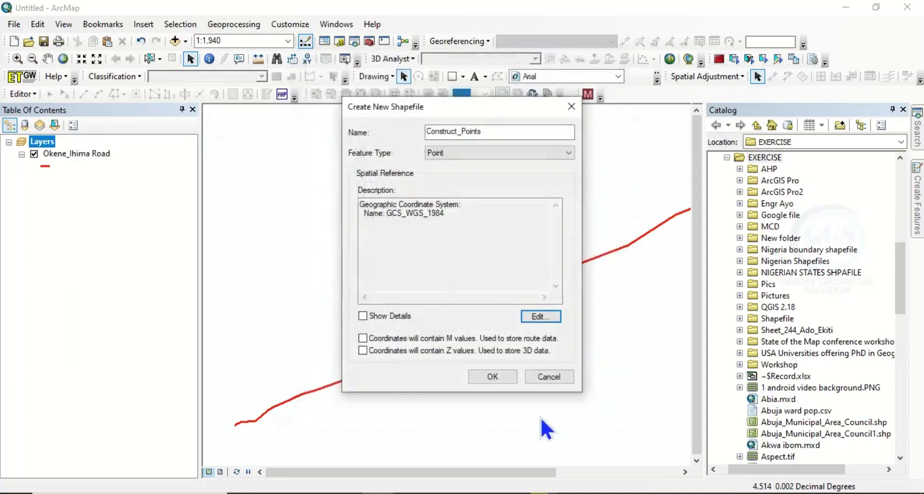
left_click(494, 375)
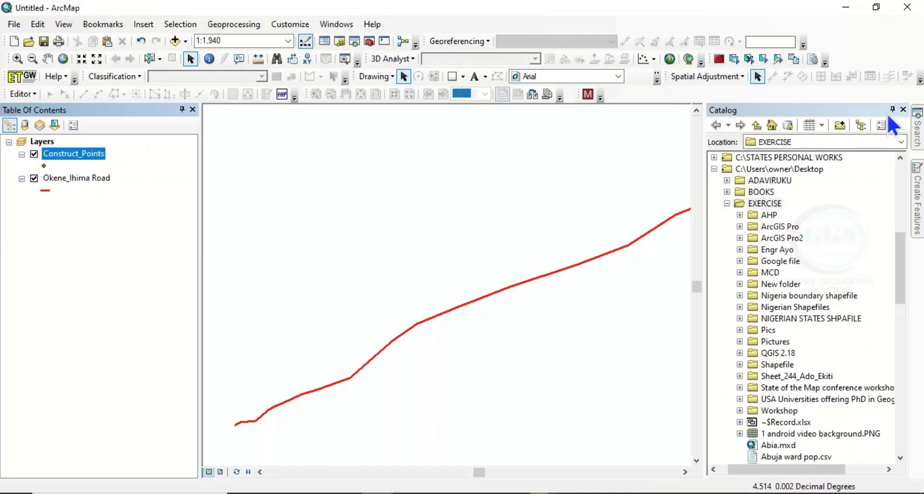
- Close Catalog, start editing Construct_Points, and box-select the red Okene_Ihima Road line
left_click(903, 110)
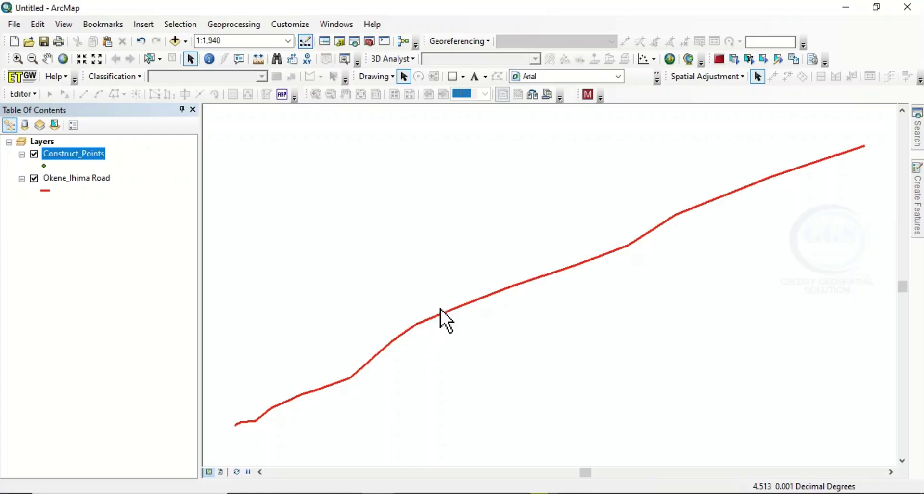
right_click(72, 156)
mouse_move(117, 323)
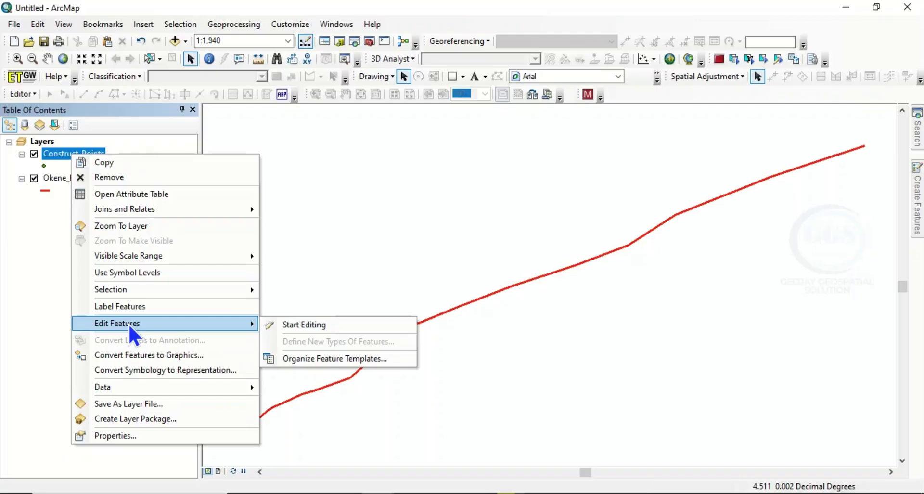
left_click(310, 323)
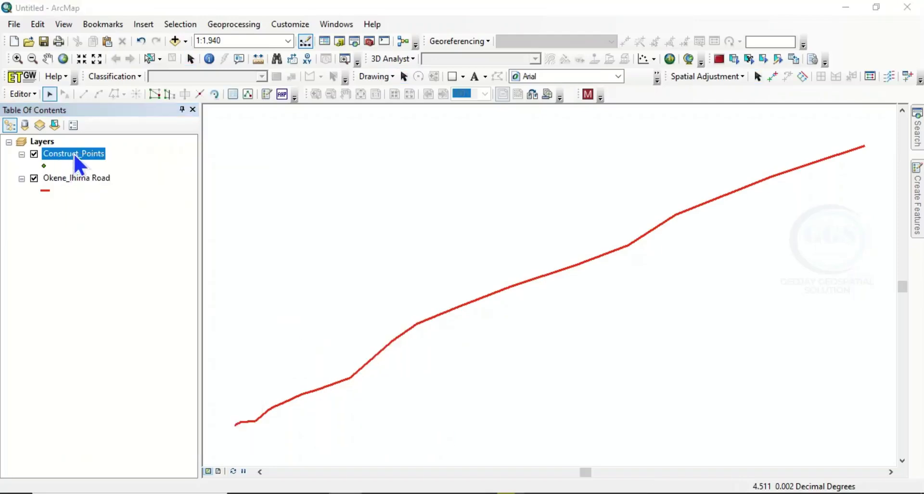
left_click(365, 370)
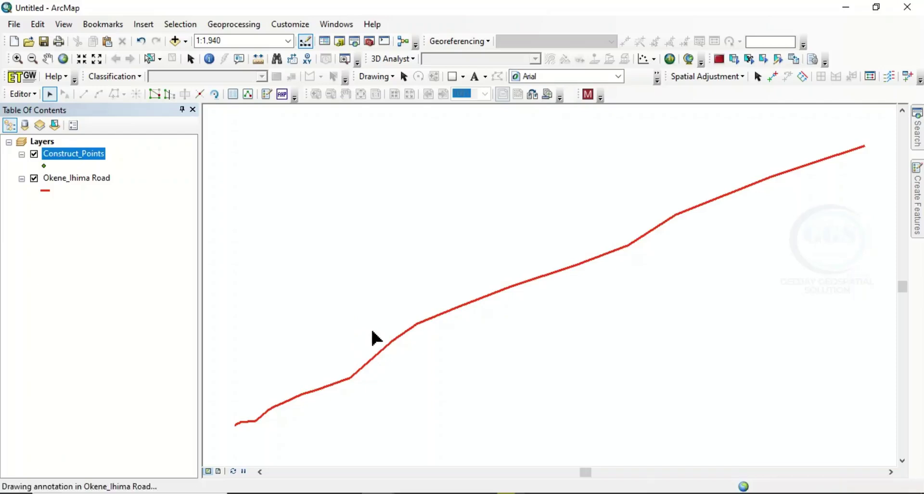
left_click_drag(371, 329, 394, 364)
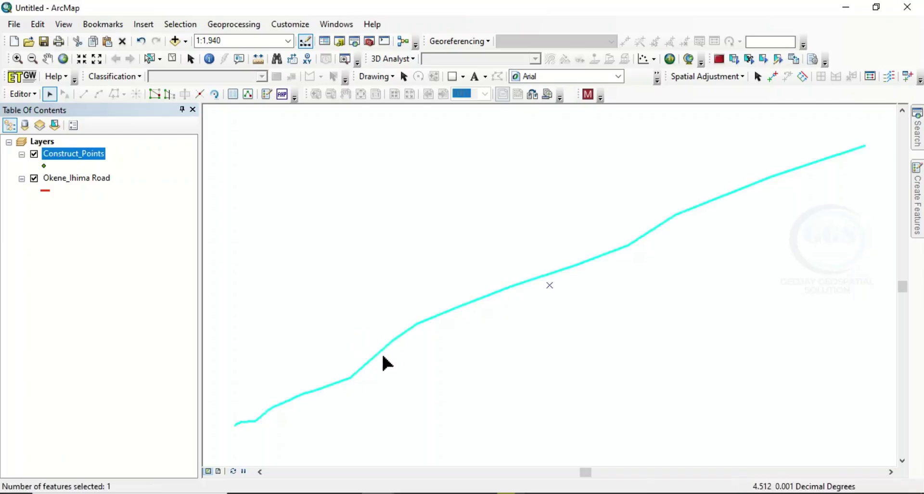
- Construct 10 evenly spaced points along the selected road line using Number of Points
left_click(24, 95)
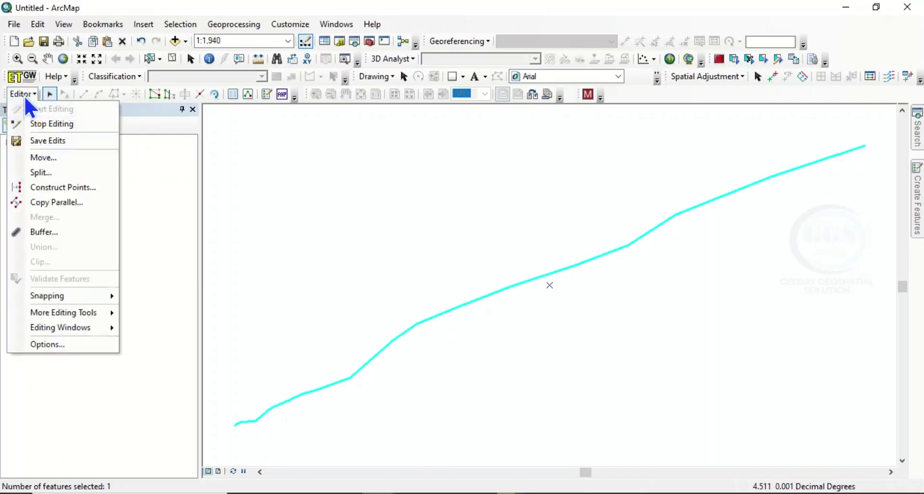
left_click(54, 187)
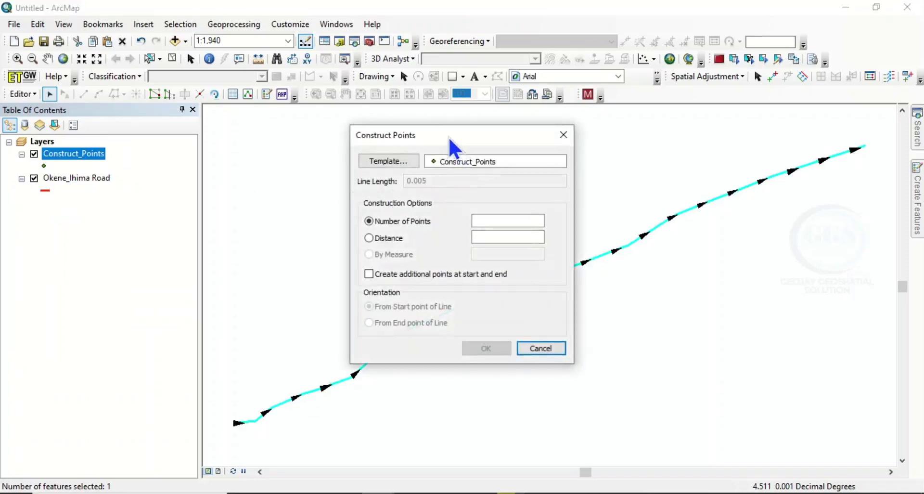
left_click_drag(447, 136, 350, 134)
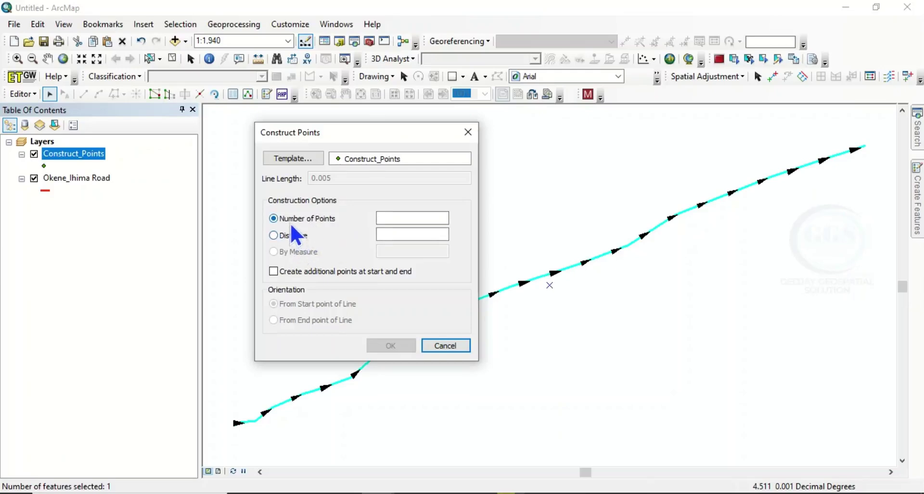
left_click(384, 218)
type("10")
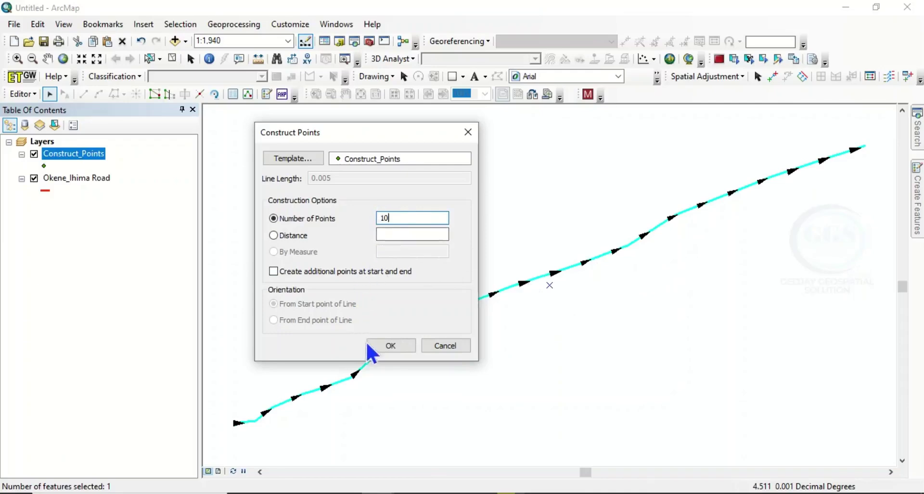
left_click(384, 349)
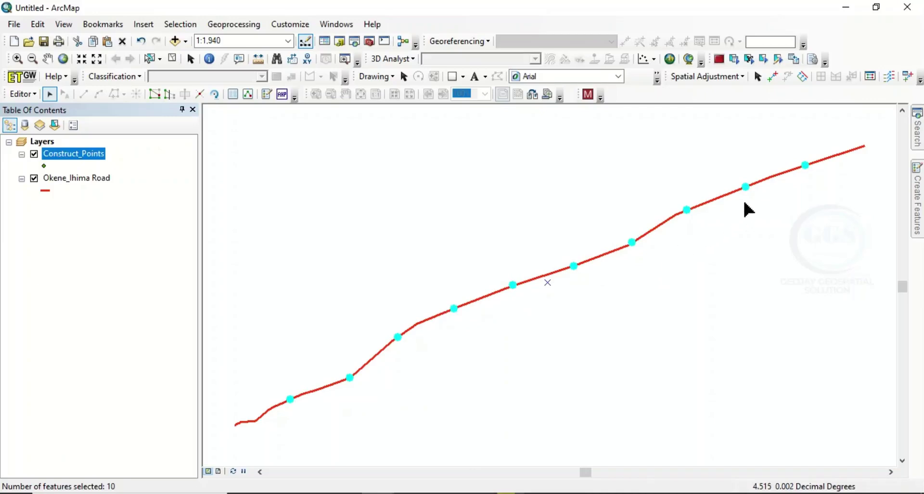
- Clear the selection and restyle Construct_Points as black Circle 1 symbols at size 20
left_click(765, 200)
left_click(149, 58)
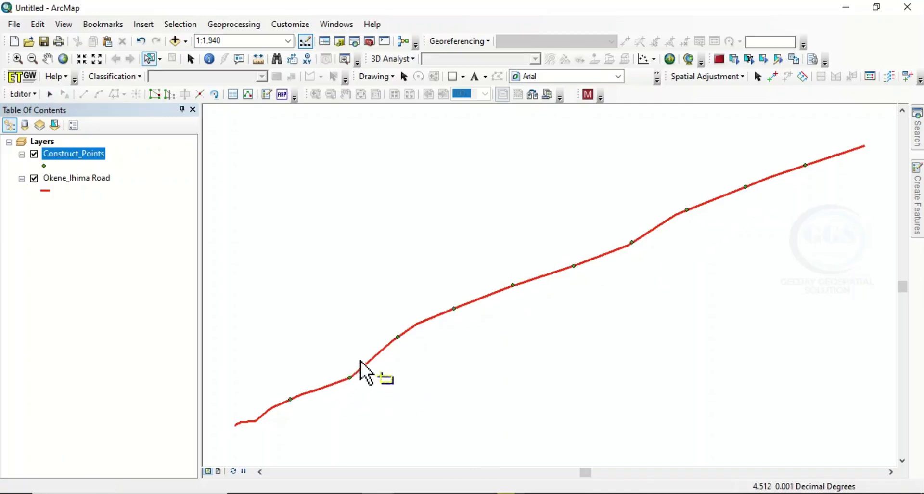
left_click(44, 166)
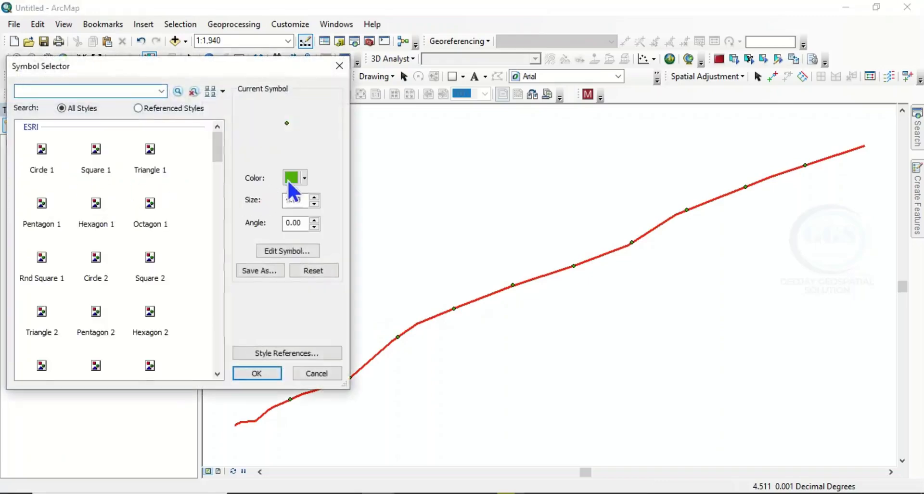
left_click(38, 154)
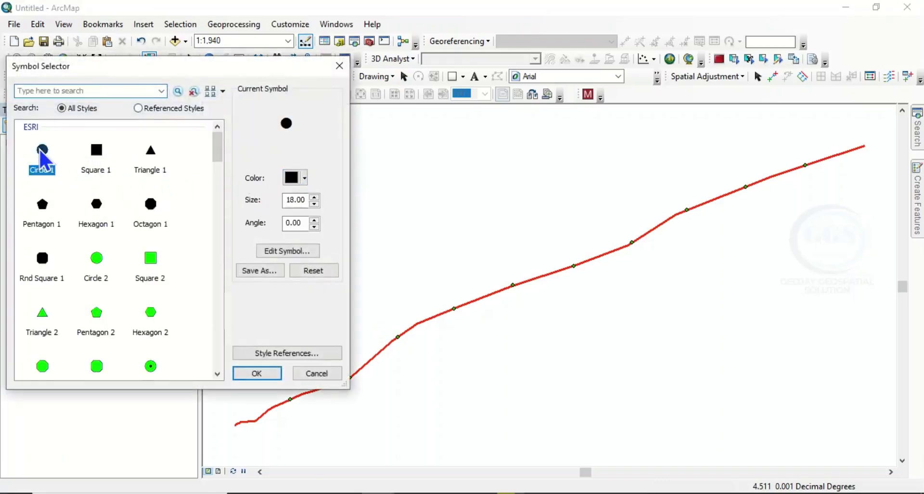
double_click(313, 202)
type("21")
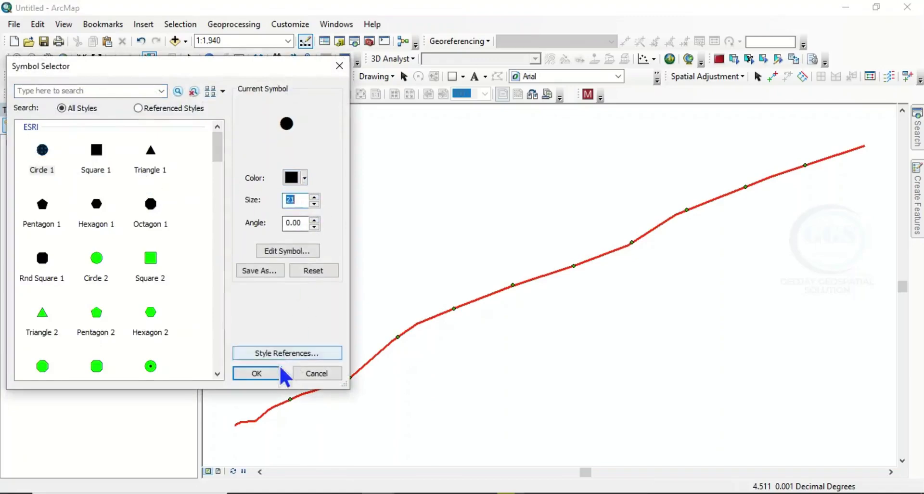
left_click(269, 378)
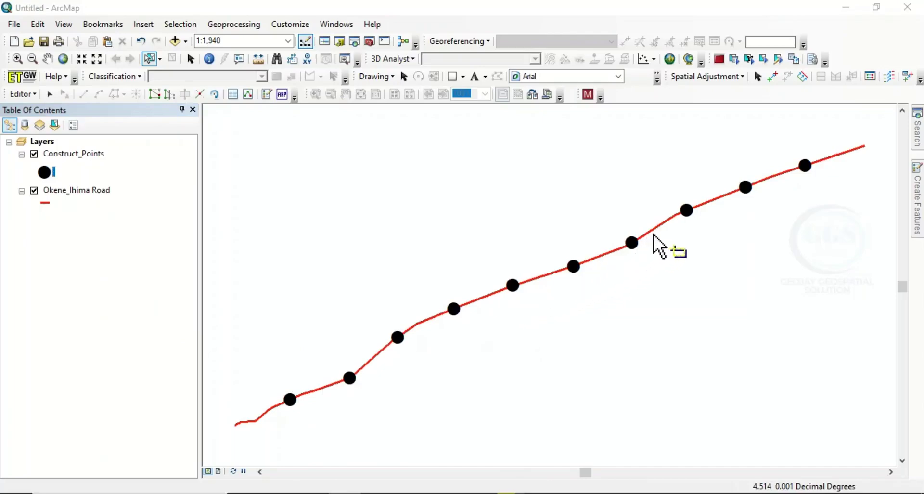
left_click(78, 158)
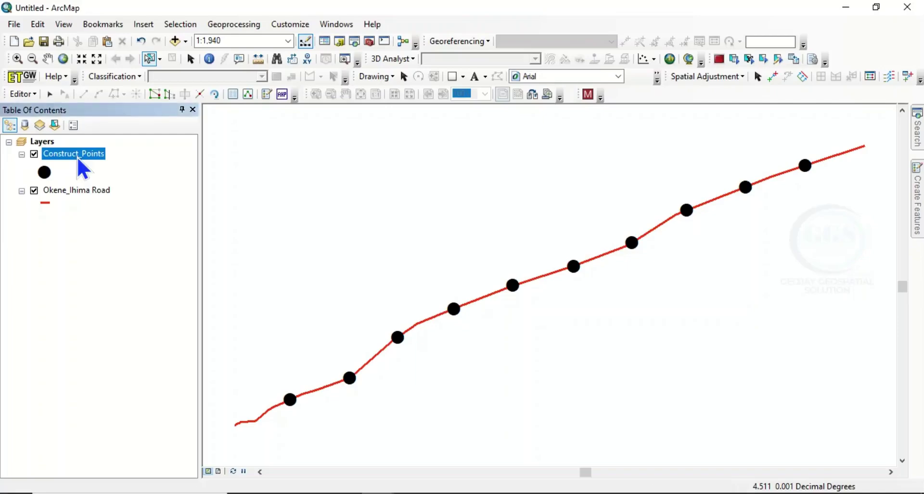
- Export Construct_Points data to Poles.shp and add the Poles layer to the map
right_click(80, 164)
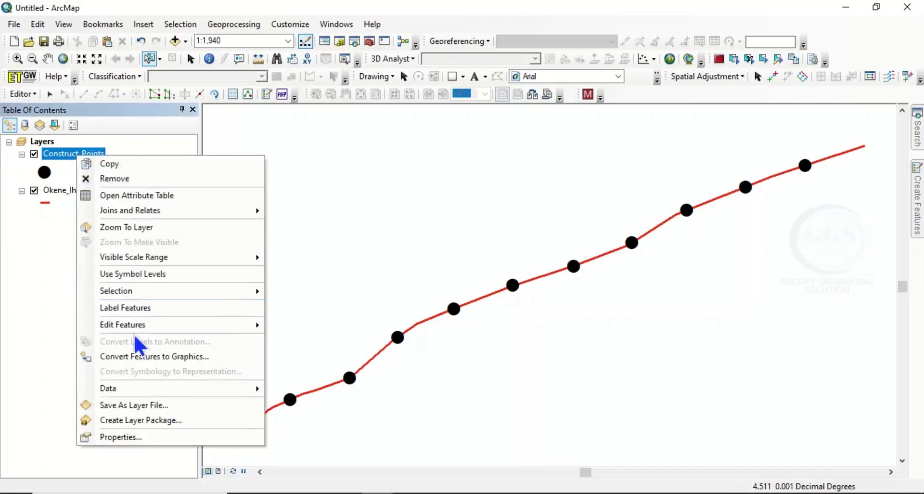
mouse_move(169, 389)
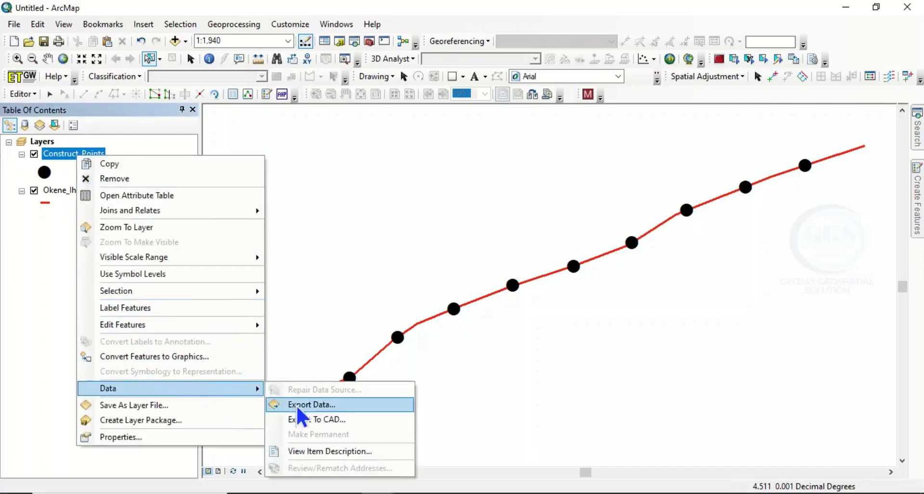
left_click(296, 404)
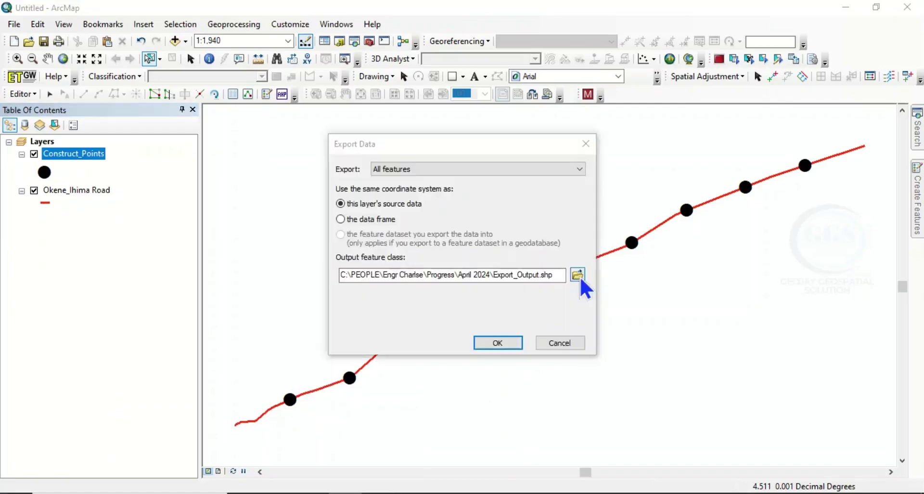
left_click(577, 275)
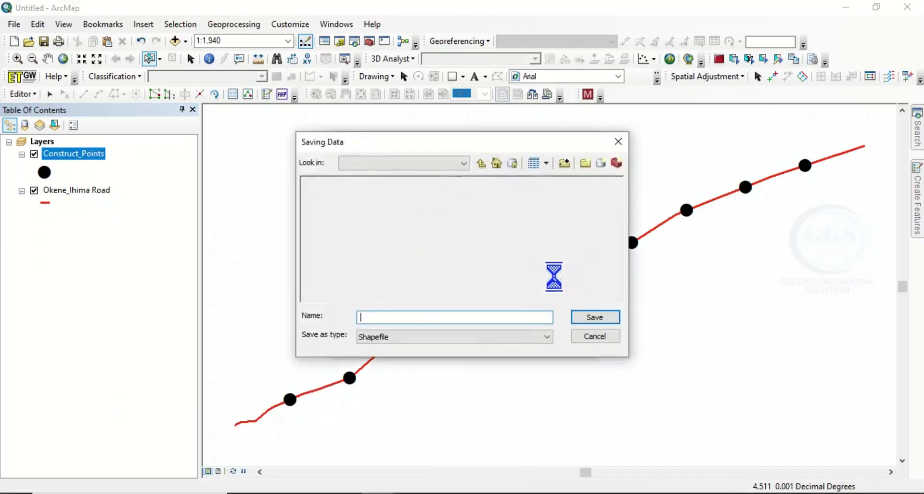
left_click_drag(417, 316, 354, 331)
type("Poles")
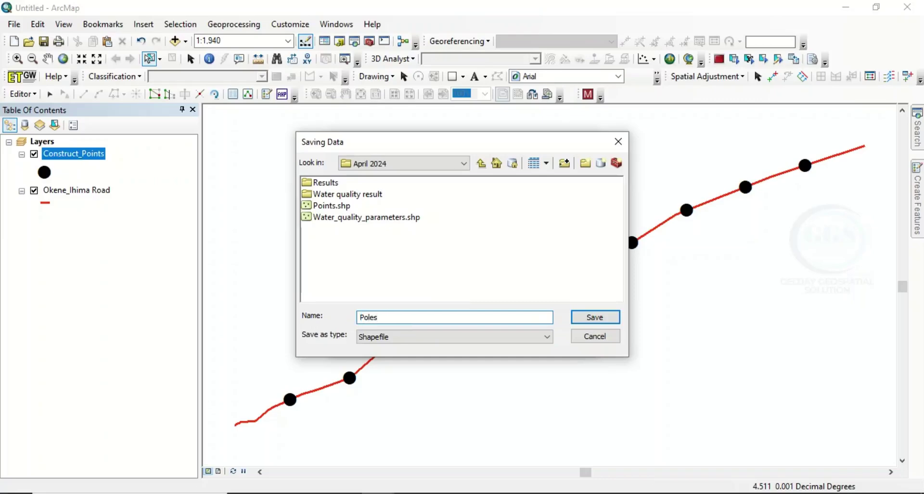
left_click(594, 318)
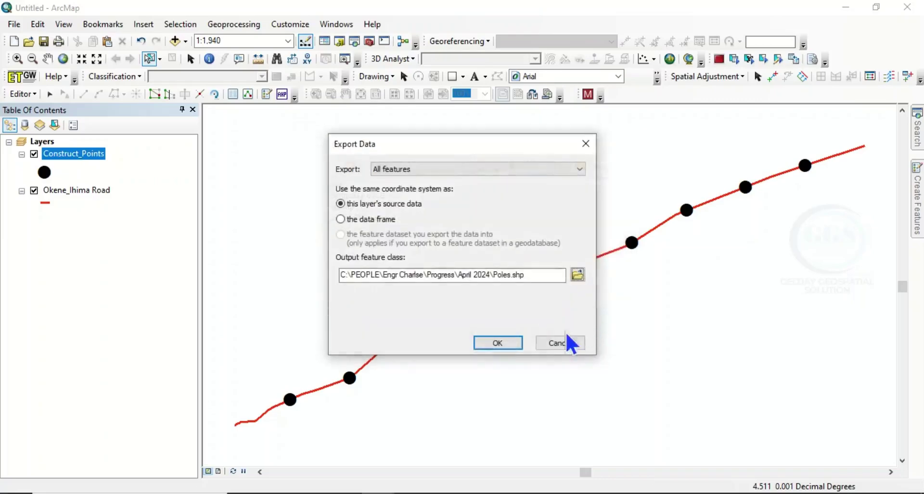
left_click(506, 342)
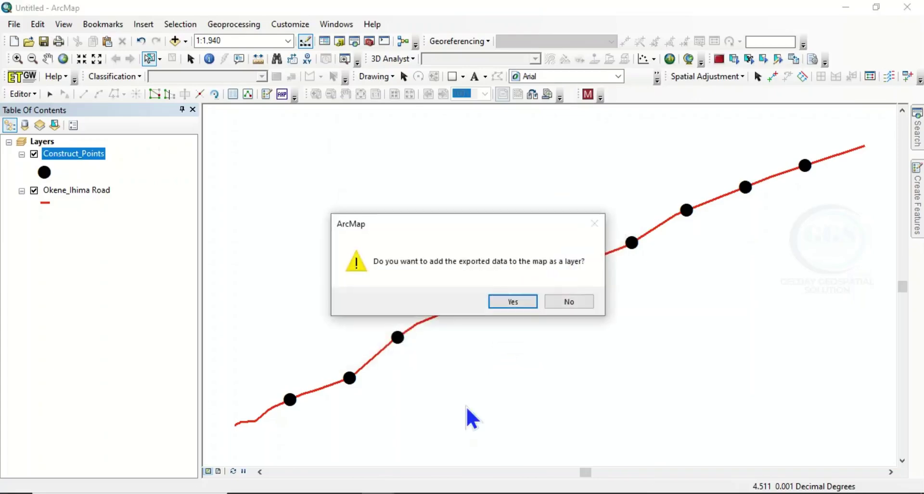
left_click(515, 299)
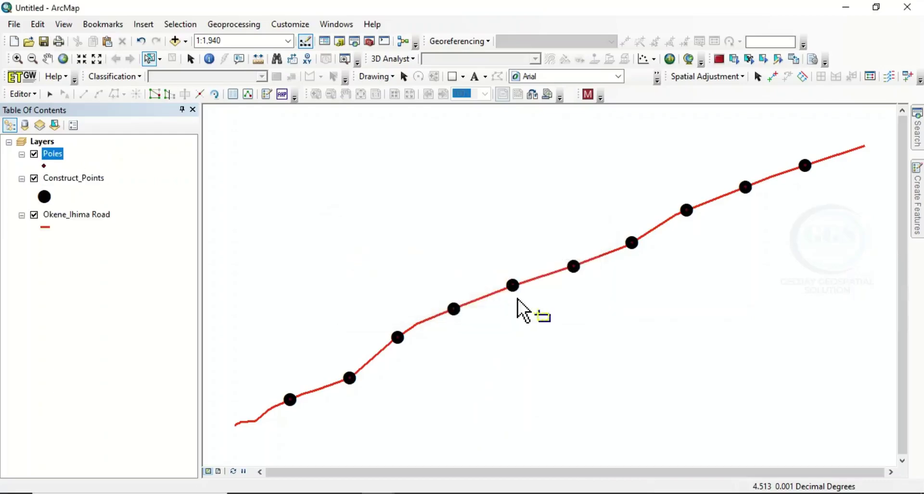
- Hide the Construct_Points and Okene_Ihima Road layers so only Poles remains visible
left_click(34, 179)
left_click(35, 215)
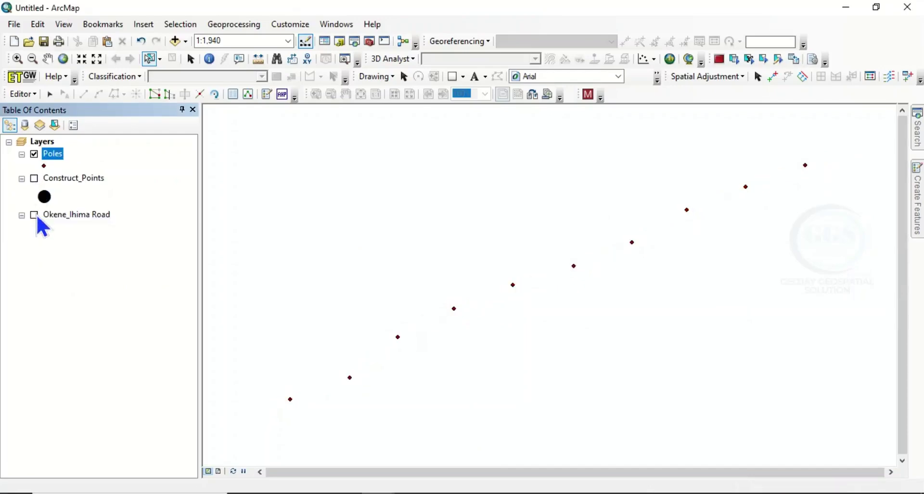